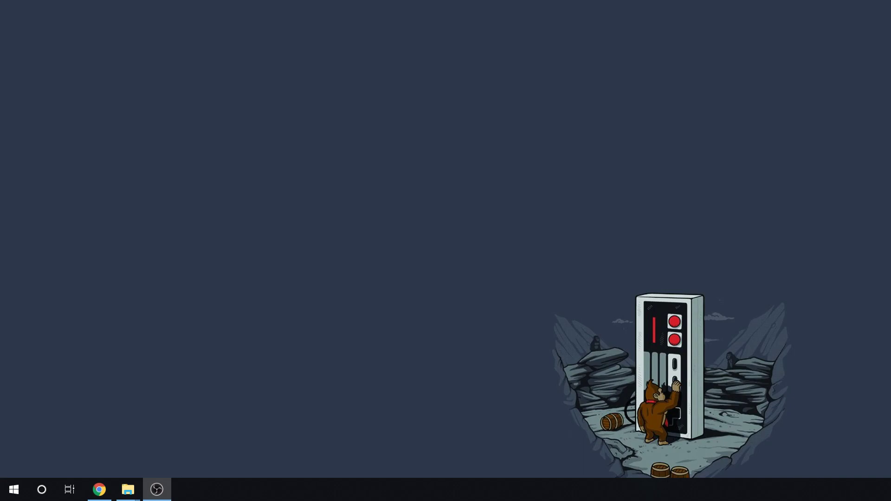
# - Return to the mesen.ca downloads page and download the Mesen 0.9.6 release
pyautogui.hotkey('alt', 'Tab')
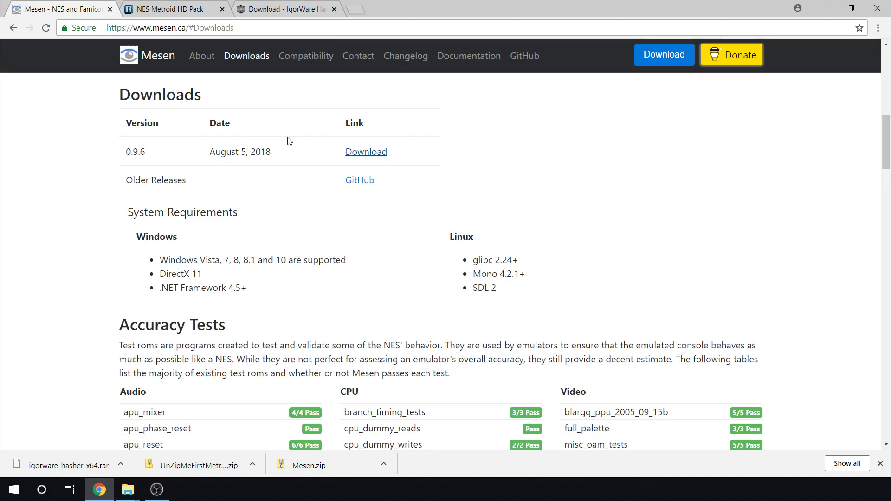
pyautogui.click(371, 153)
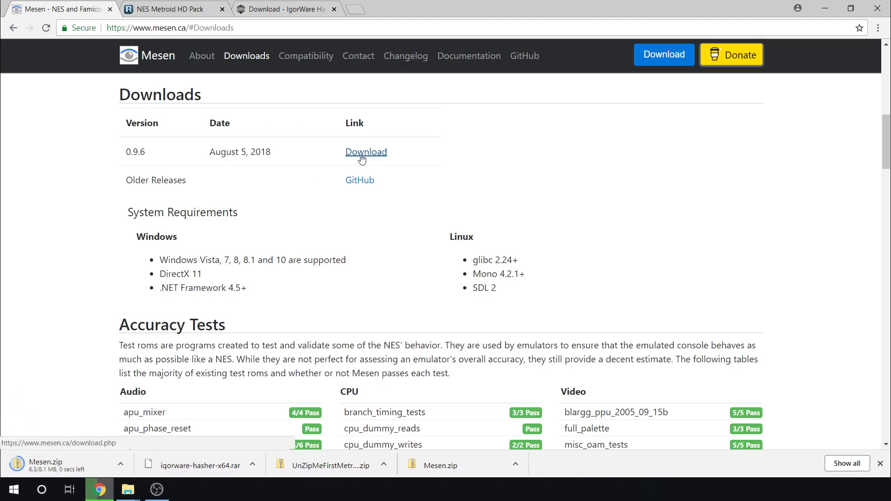
# - Follow the bit.ly HD Pack Download link in the NES Metroid HD Pack forum post
pyautogui.click(159, 13)
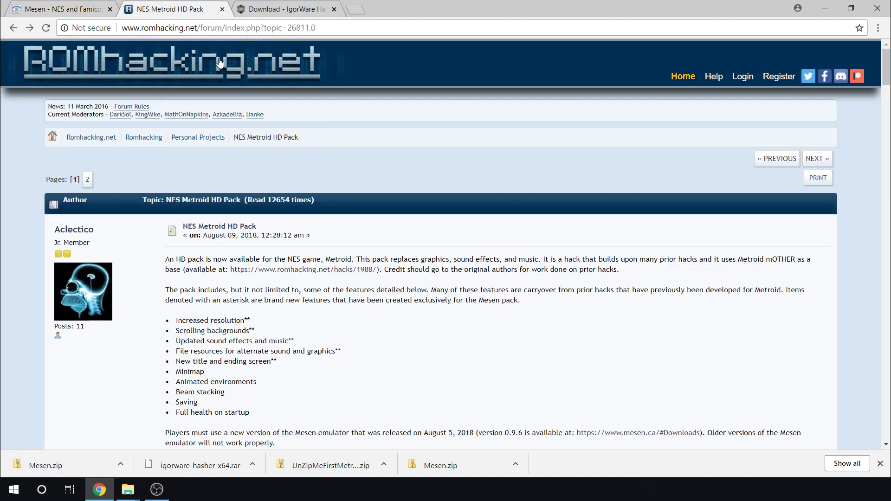
pyautogui.scroll(-3, 256, 180)
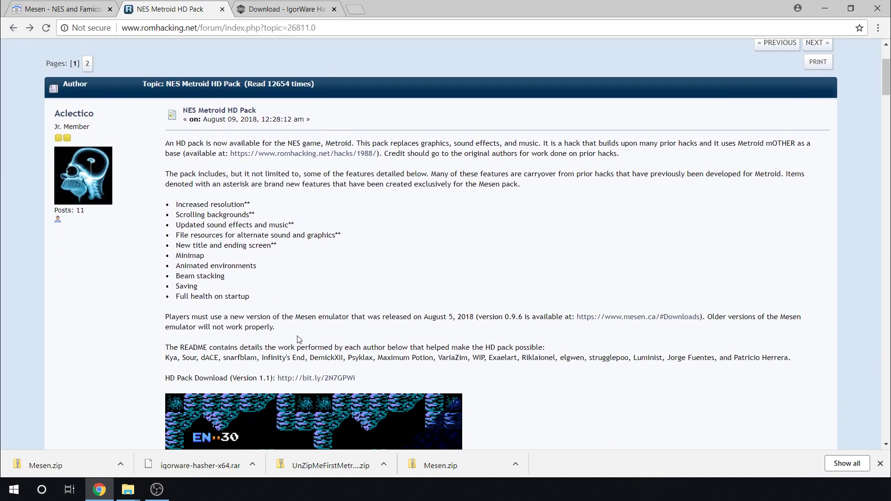
pyautogui.scroll(-3, 381, 244)
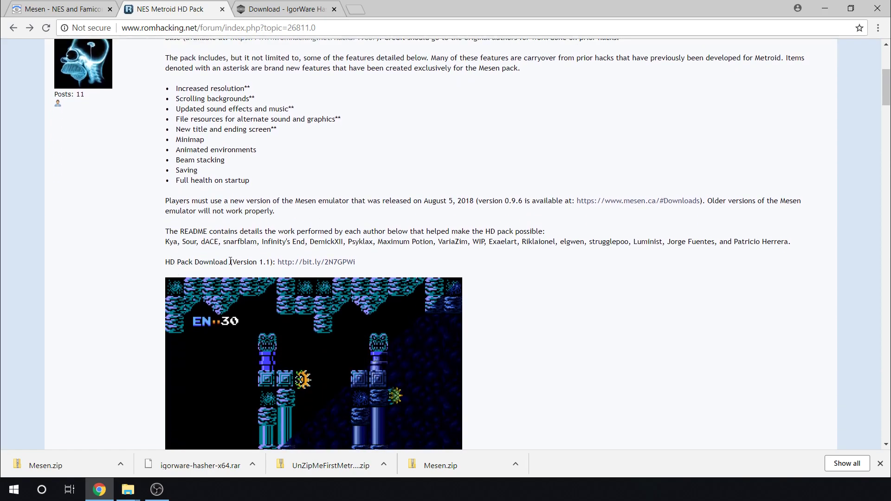
pyautogui.moveTo(231, 261); pyautogui.dragTo(260, 262)
pyautogui.click(427, 226)
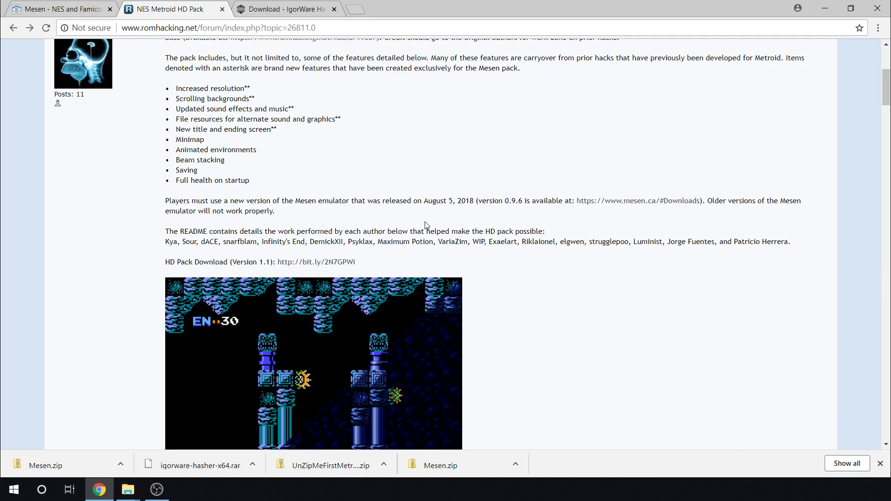
pyautogui.click(328, 262)
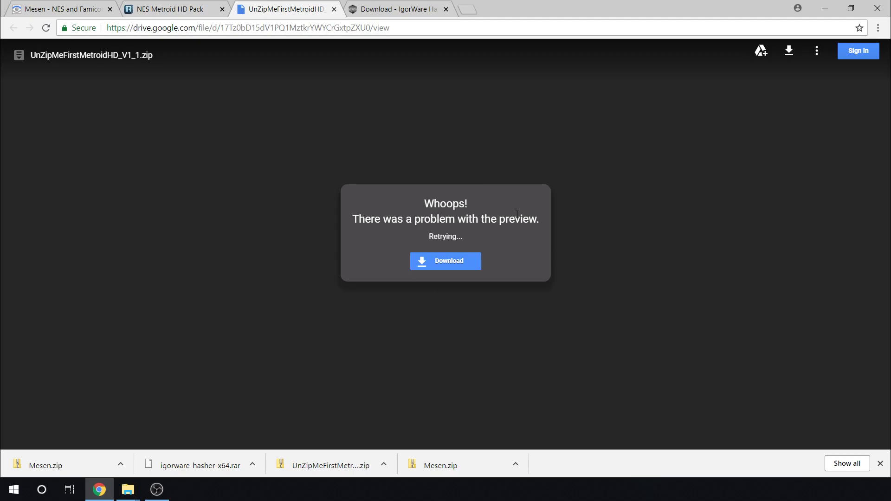
# - Download the 119M UnZipMeFirstMetroidHD_V1_1.zip despite the virus-scan warning, then minimise Chrome
pyautogui.click(441, 259)
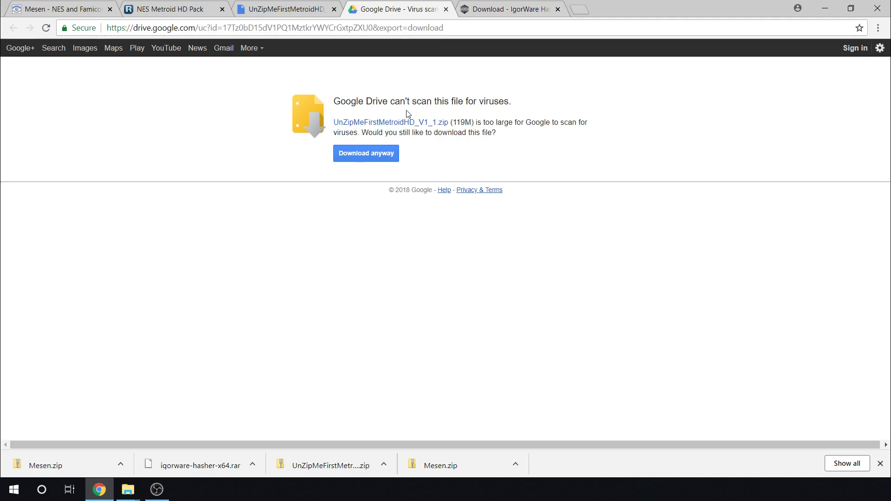
pyautogui.click(378, 156)
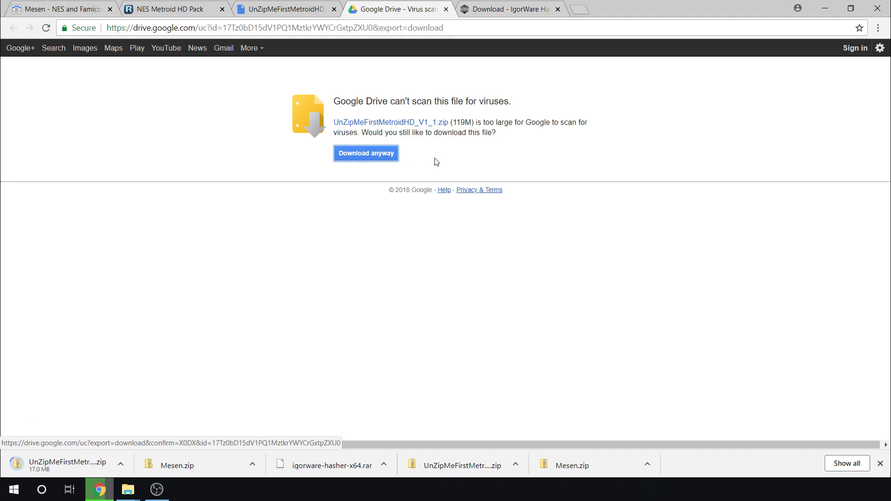
pyautogui.click(822, 9)
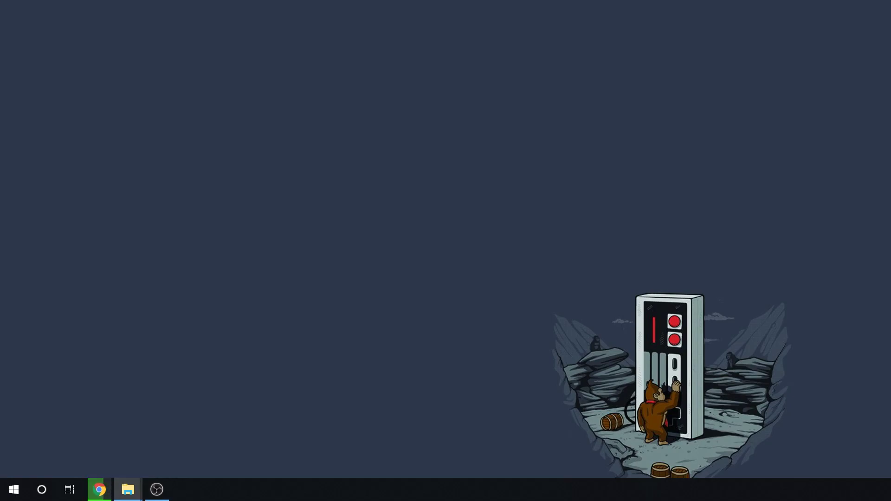
# - Extract Mesen.zip in Downloads with 7-Zip Extract Here, producing the Mesen 0.9.6.0 application
pyautogui.click(128, 490)
pyautogui.moveTo(816, 134)
pyautogui.mouseDown()
pyautogui.moveTo(235, 63)
pyautogui.moveTo(298, 76)
pyautogui.mouseUp()
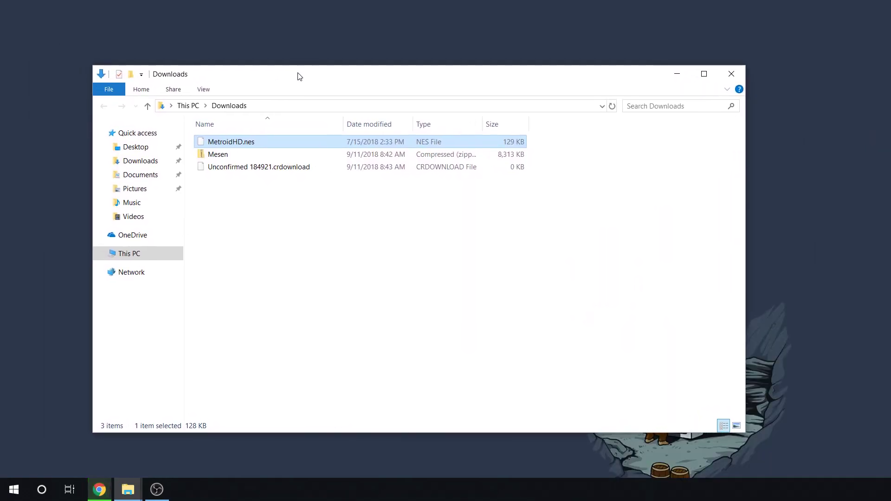
pyautogui.click(236, 159)
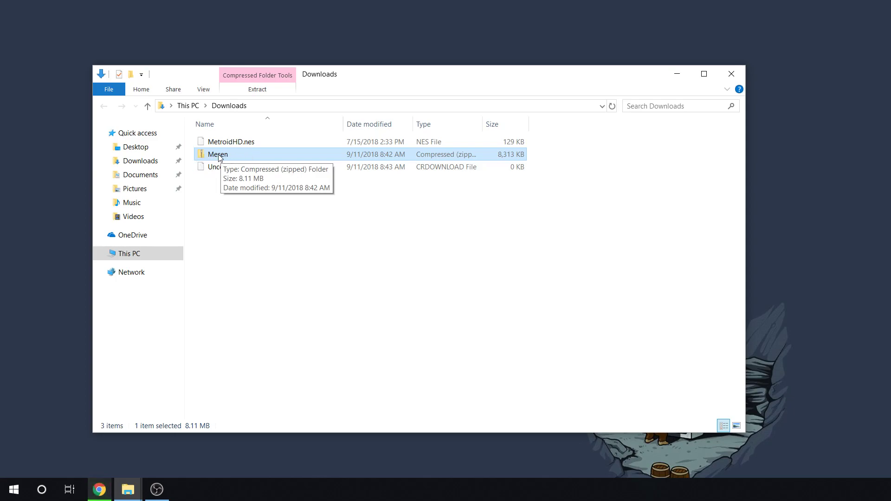
pyautogui.rightClick(218, 156)
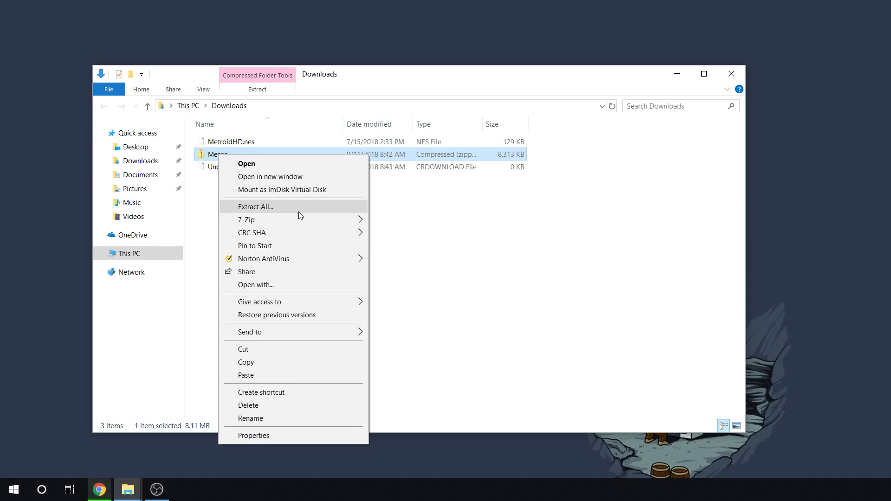
pyautogui.moveTo(299, 221)
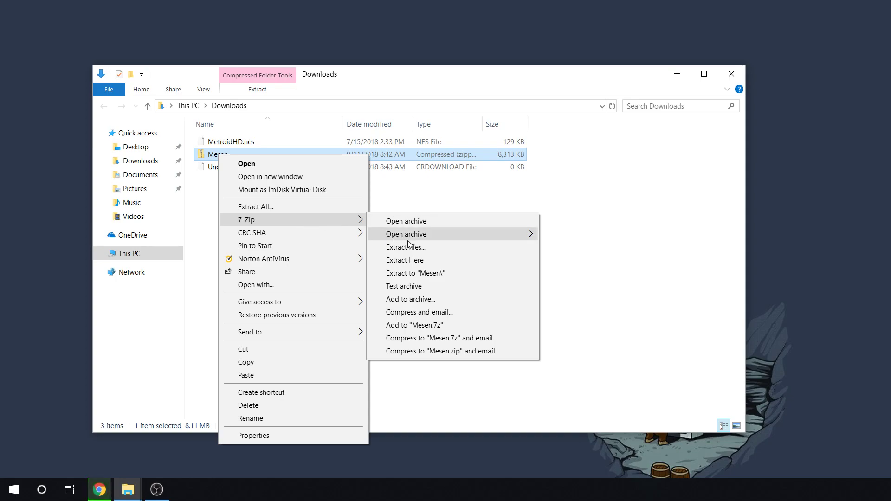
pyautogui.click(431, 261)
pyautogui.click(375, 263)
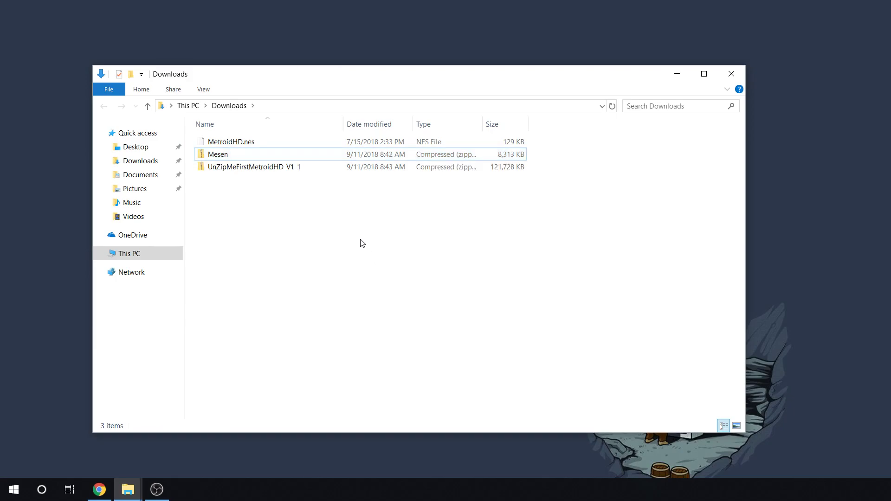
pyautogui.rightClick(222, 157)
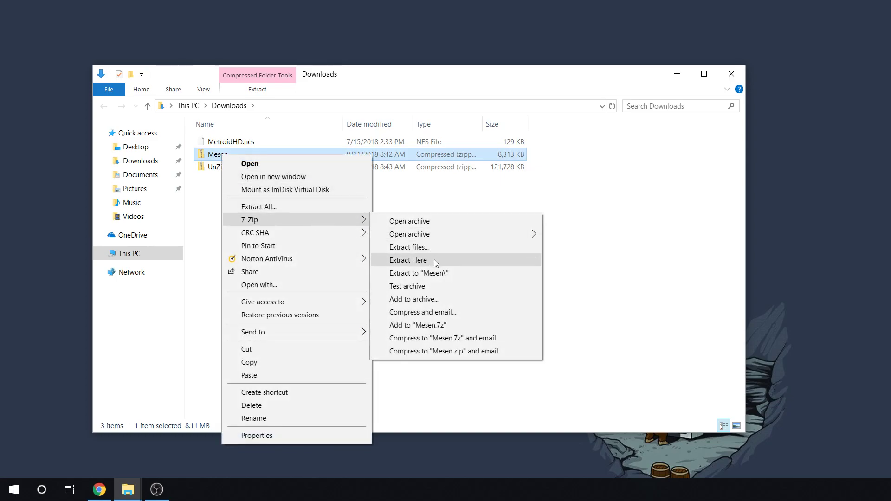
pyautogui.click(433, 260)
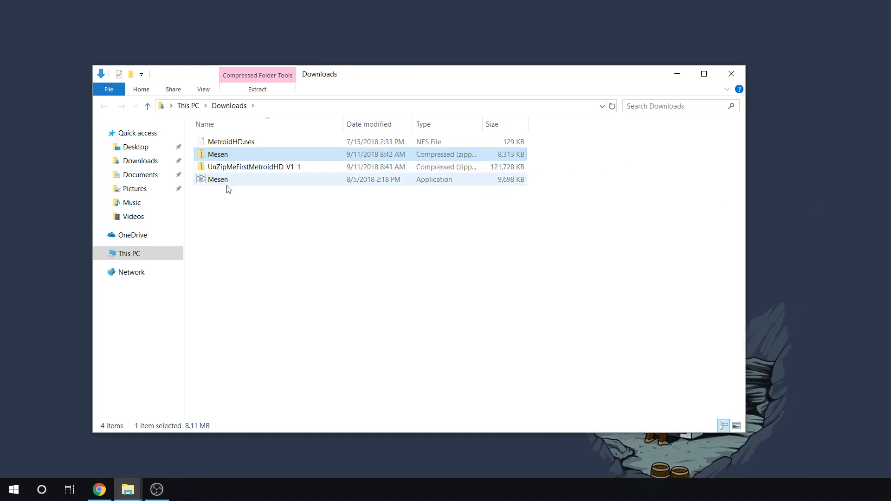
pyautogui.click(260, 227)
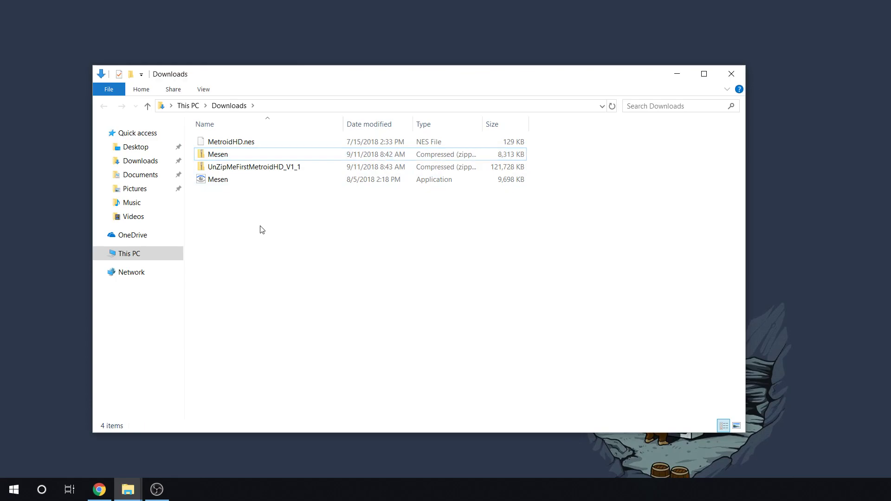
# - Launch Mesen and open Player 1's Standard Controller setup in Input Settings
pyautogui.doubleClick(227, 182)
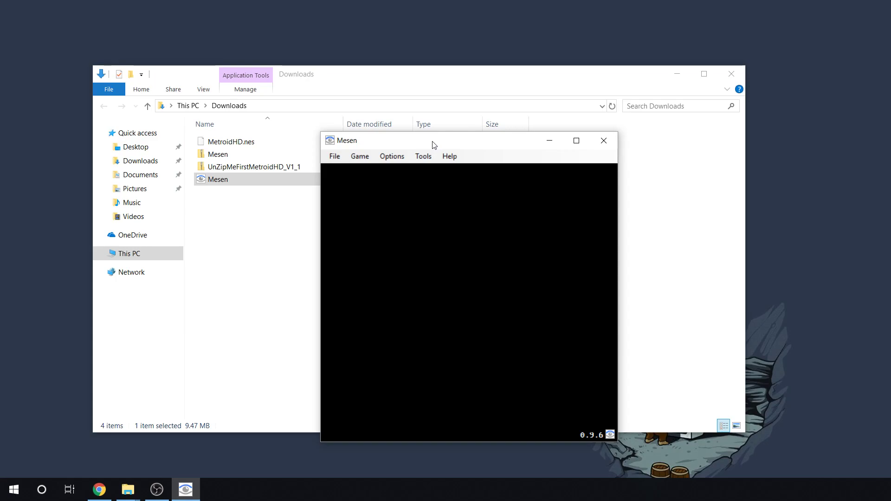
pyautogui.click(401, 157)
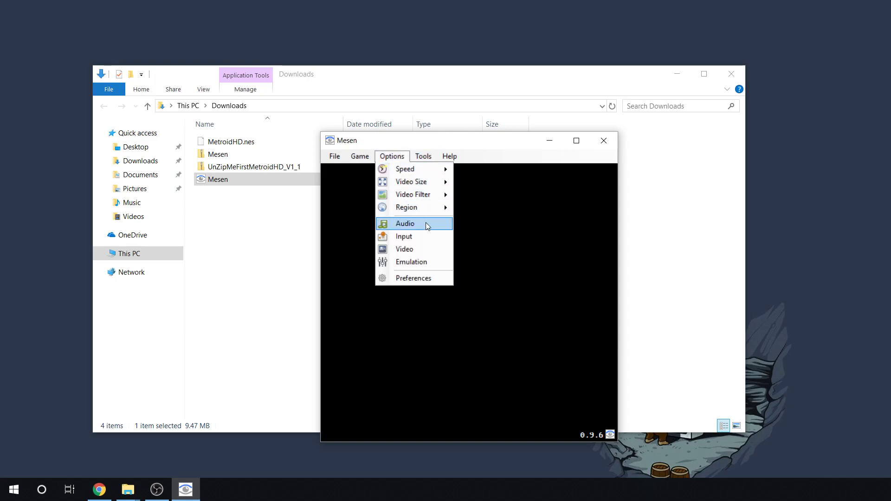
pyautogui.click(427, 237)
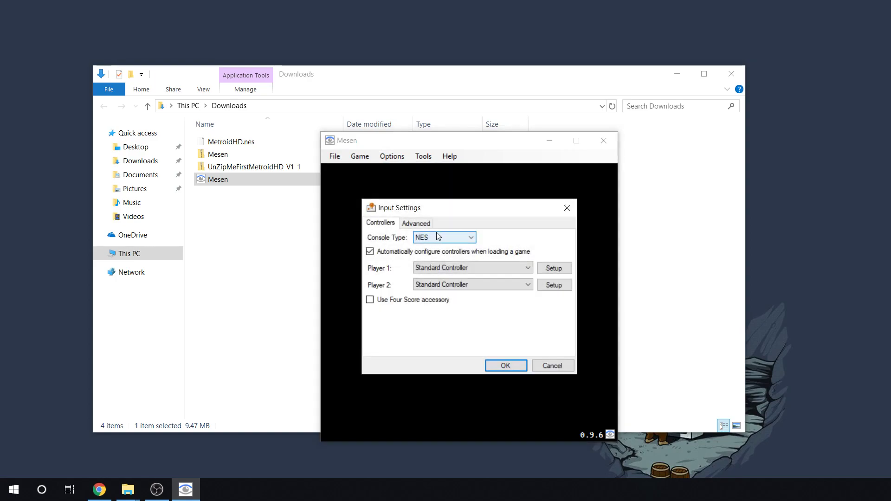
pyautogui.click(554, 268)
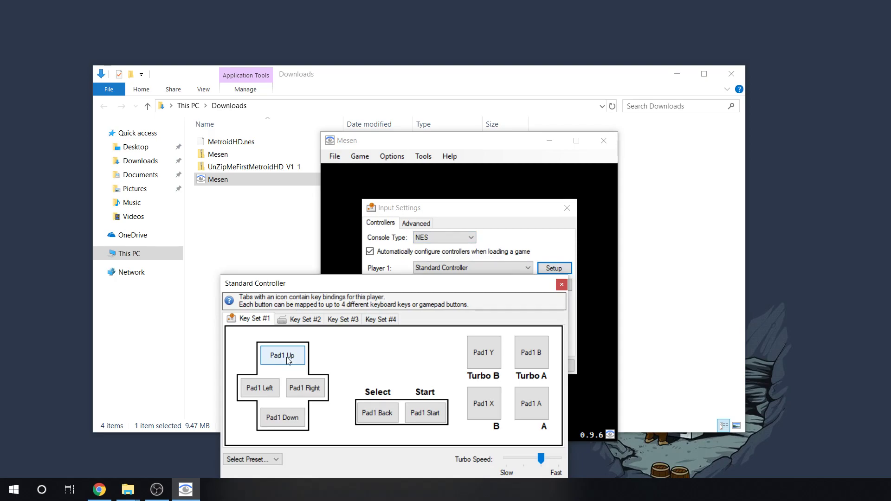
# - Bind Pad1 Up, Down and Left to the arrow keys, assign Select and Start, and save
pyautogui.click(286, 357)
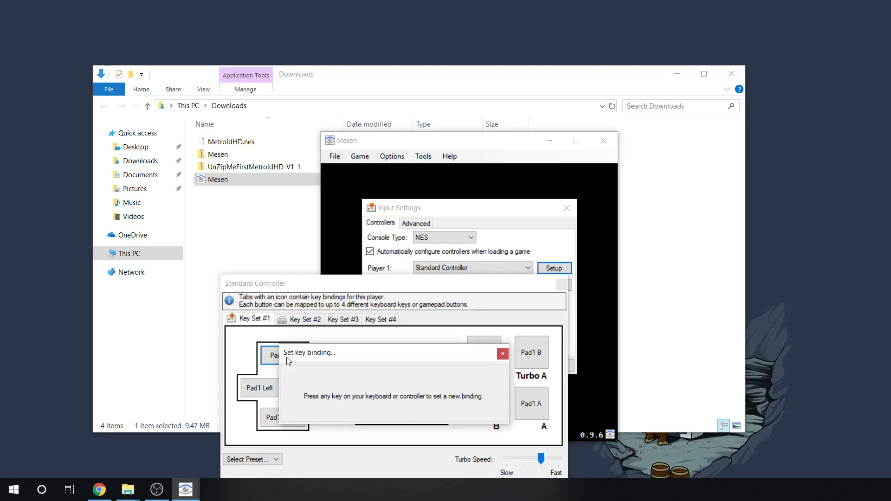
pyautogui.press('Up')
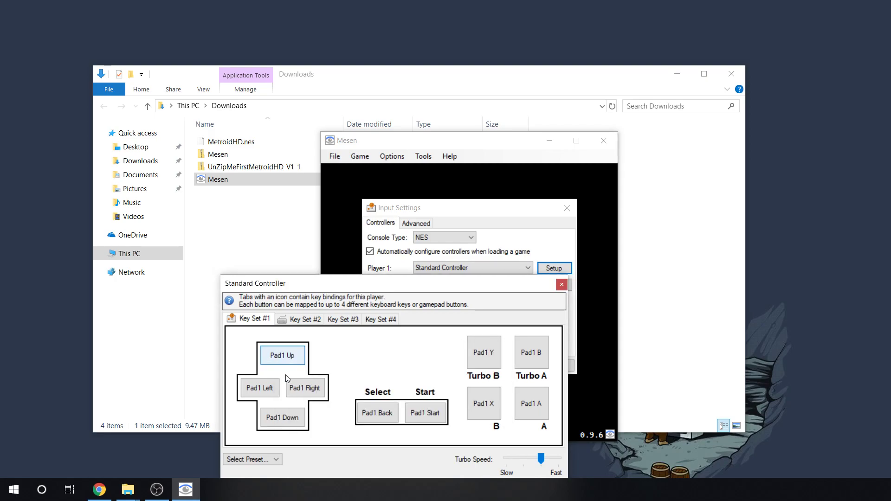
pyautogui.click(278, 414)
pyautogui.press('Down')
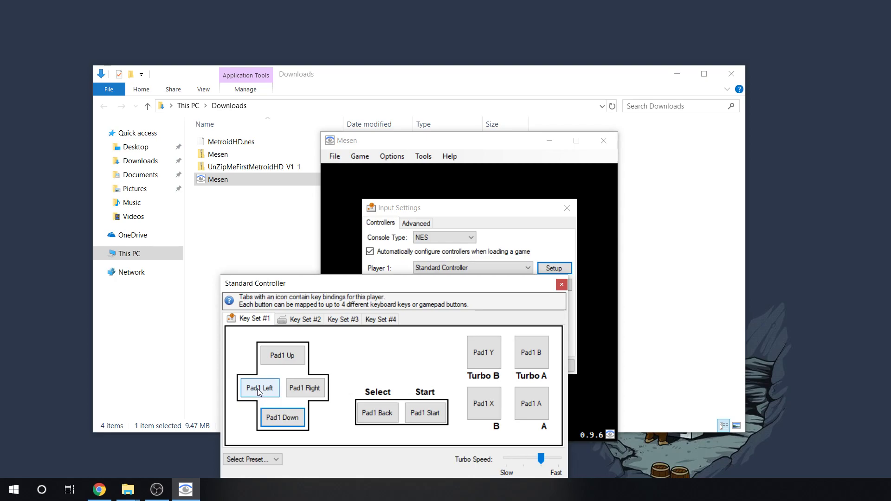
pyautogui.click(258, 389)
pyautogui.press('Left')
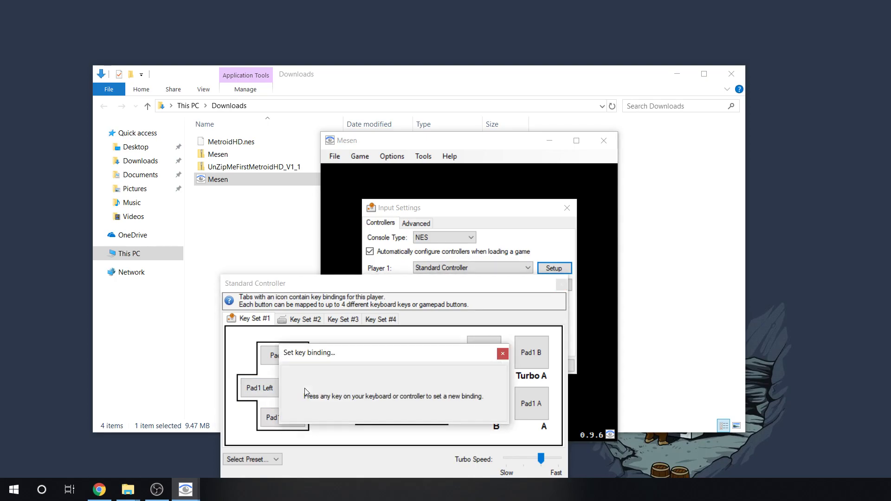
pyautogui.click(383, 413)
pyautogui.click(425, 413)
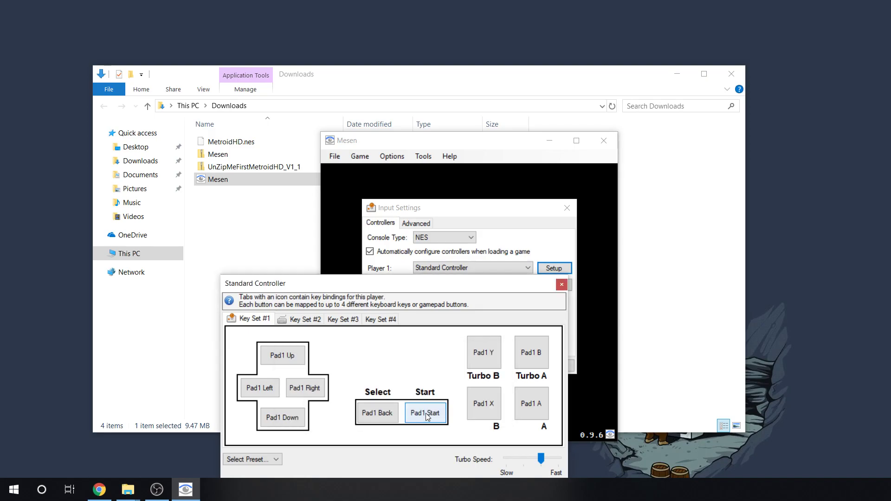
pyautogui.moveTo(541, 465); pyautogui.dragTo(521, 342)
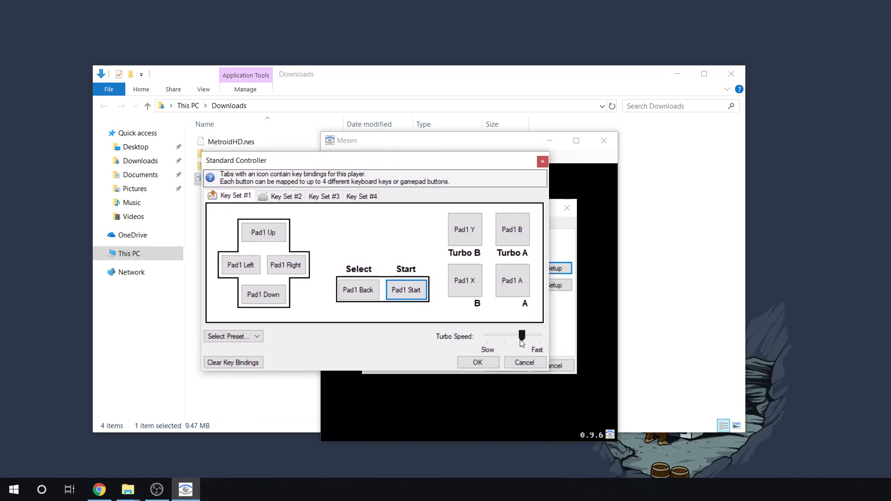
pyautogui.click(475, 364)
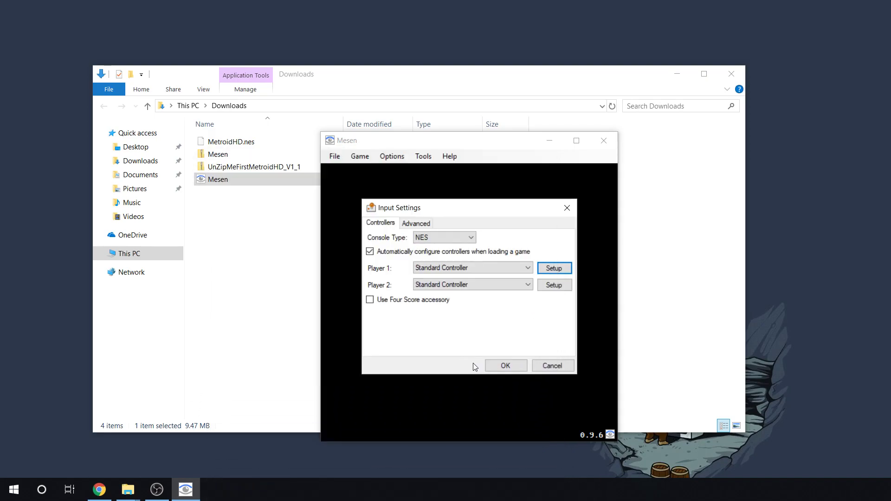
# - Close Input Settings and look over the advanced Emulation settings without changing anything
pyautogui.click(518, 366)
pyautogui.click(395, 164)
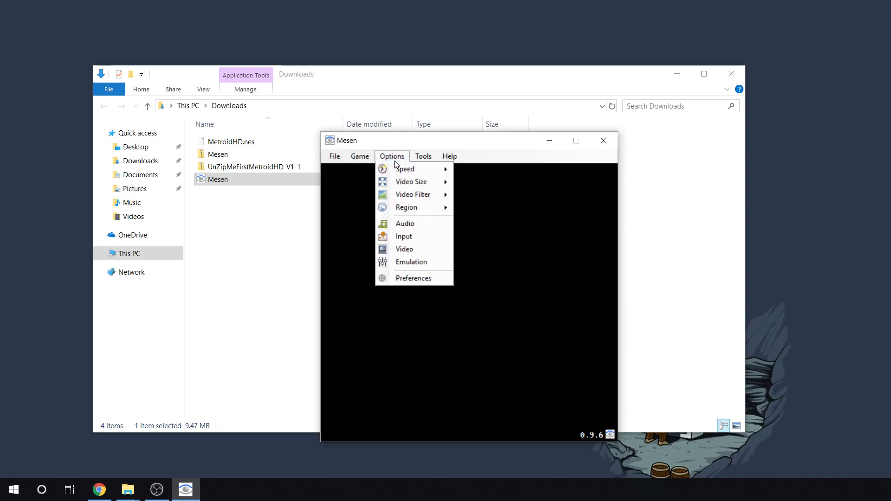
pyautogui.click(413, 261)
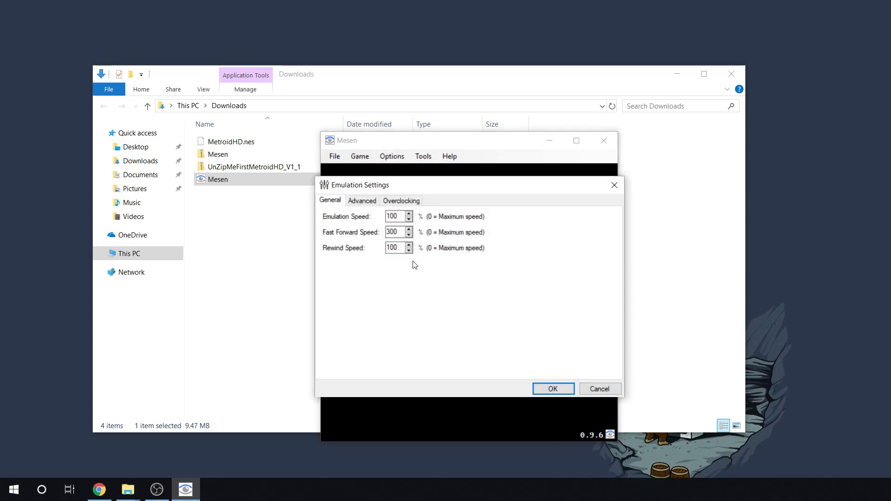
pyautogui.click(364, 201)
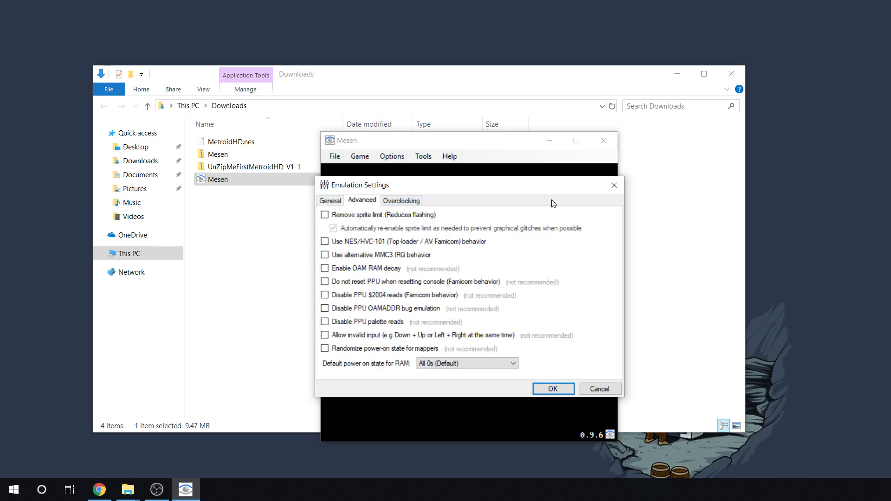
pyautogui.click(614, 184)
# - Enable vertical sync in Video Options, keeping HDNes HD packs on at scale 2.00
pyautogui.click(422, 157)
pyautogui.click(422, 157)
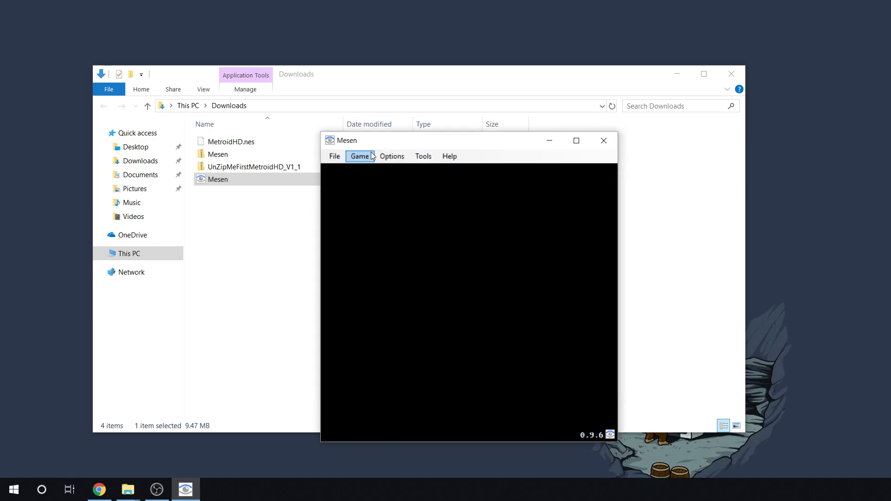
pyautogui.click(392, 156)
pyautogui.moveTo(416, 185)
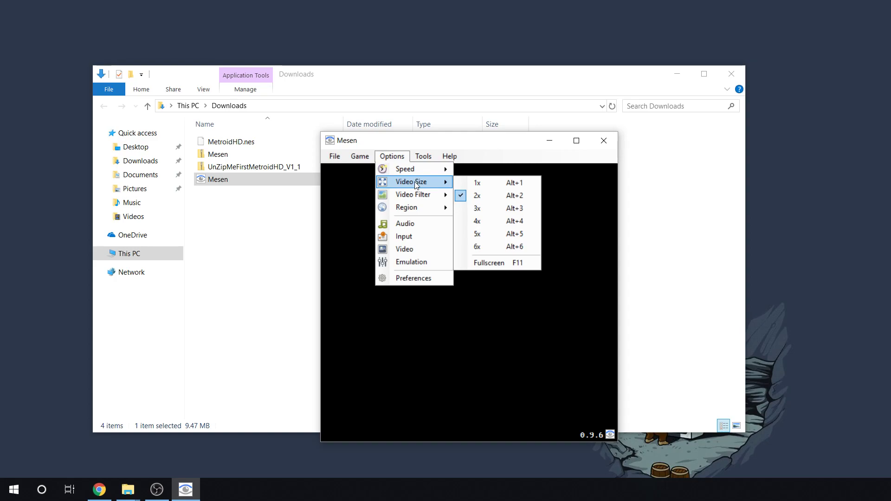
pyautogui.click(426, 250)
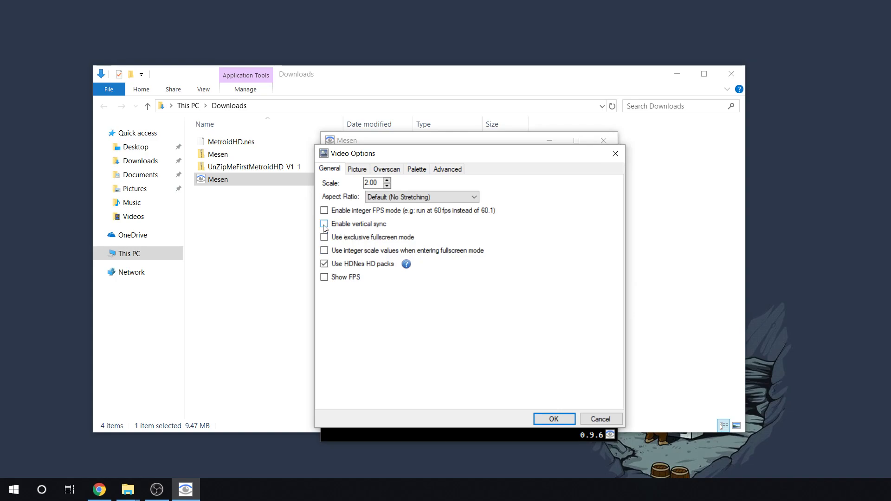
pyautogui.click(324, 224)
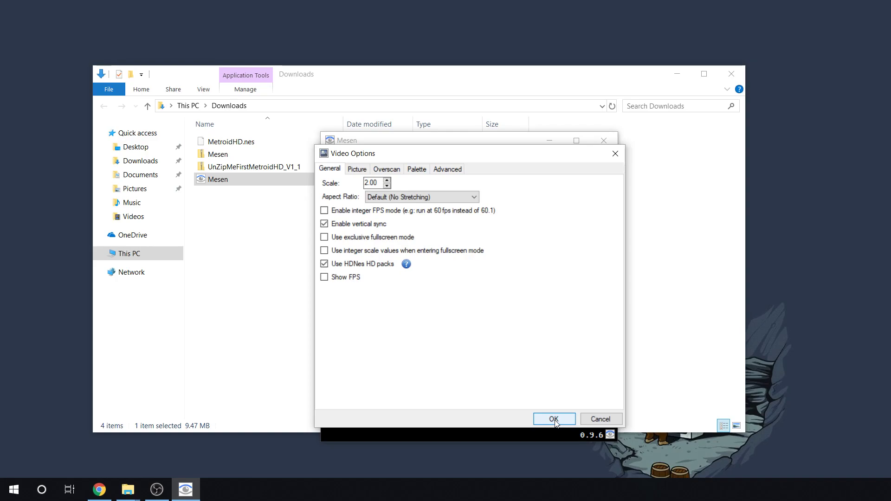
pyautogui.click(554, 419)
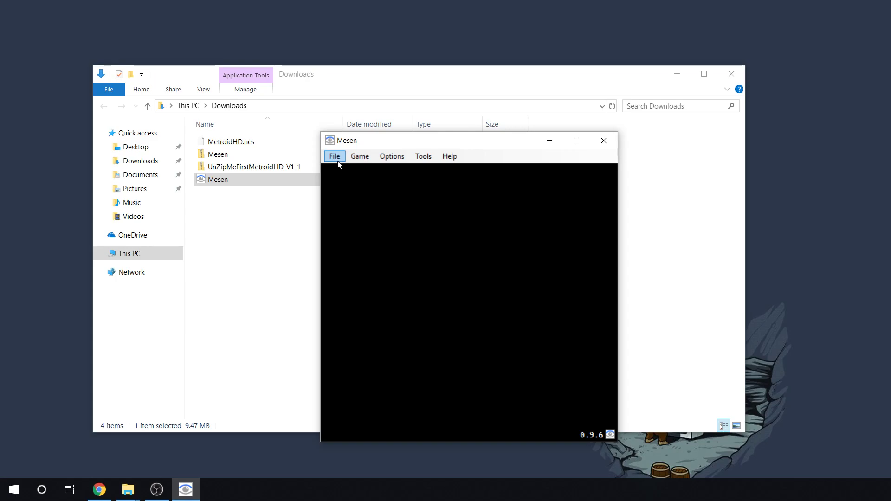
# - Extract UnZipMeFirstMetroidHD_V1_1 into Downloads using 7-Zip Extract Here
pyautogui.click(278, 207)
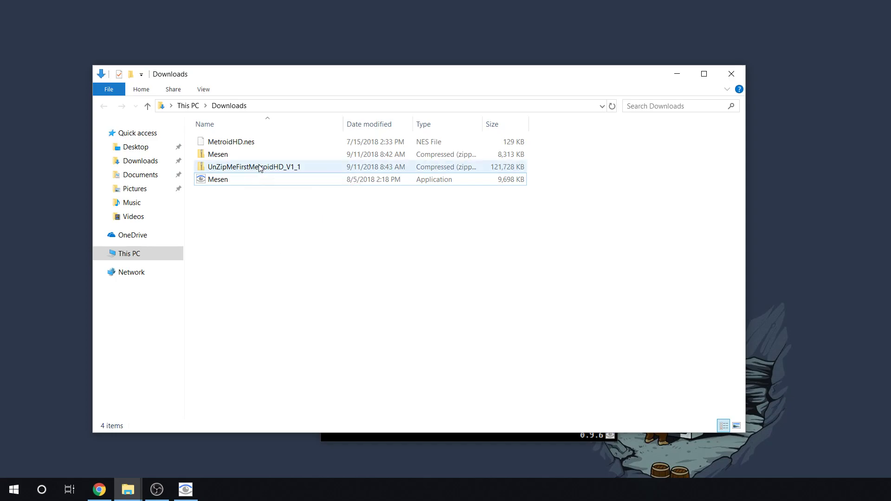
pyautogui.click(259, 168)
pyautogui.rightClick(259, 166)
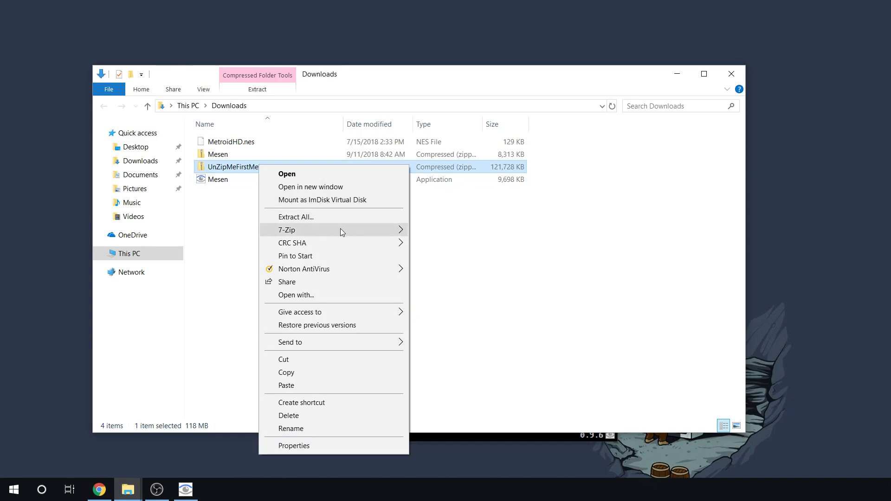
pyautogui.moveTo(344, 231)
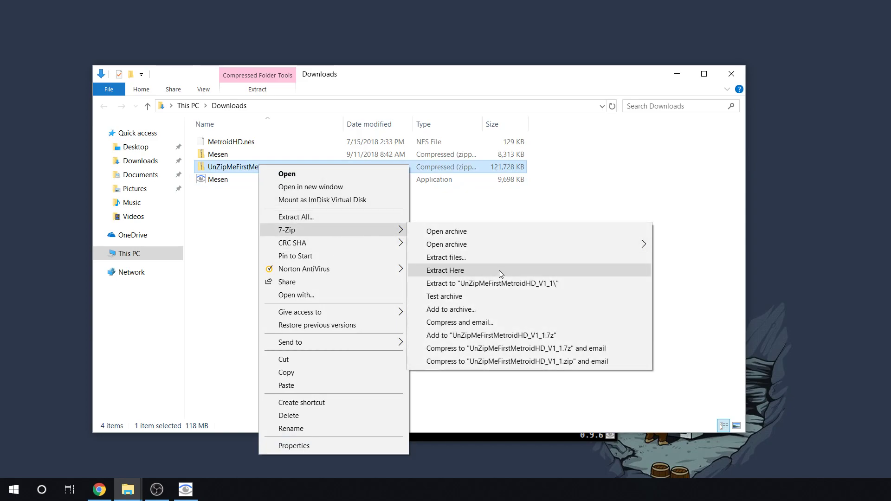
pyautogui.click(464, 269)
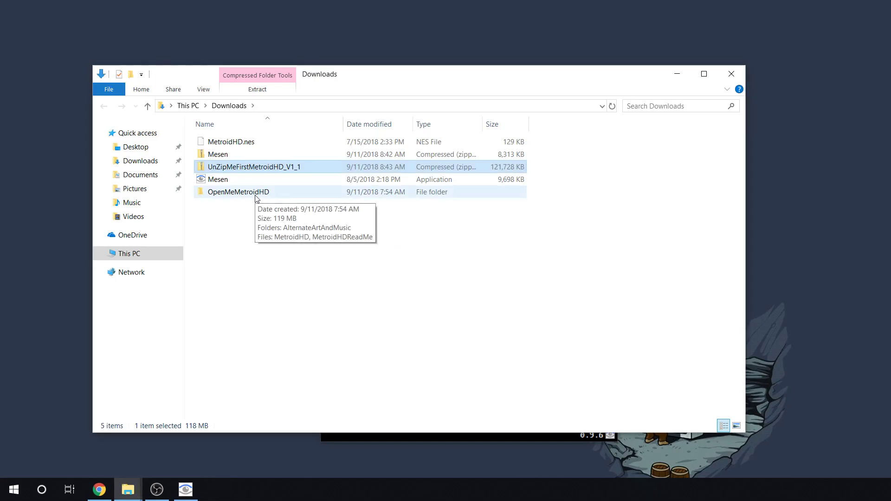
# - Inspect MetroidHDReadMe and the 52.9 MB MetroidHD zip in OpenMeMetroidHD, then bring Mesen forward
pyautogui.doubleClick(256, 198)
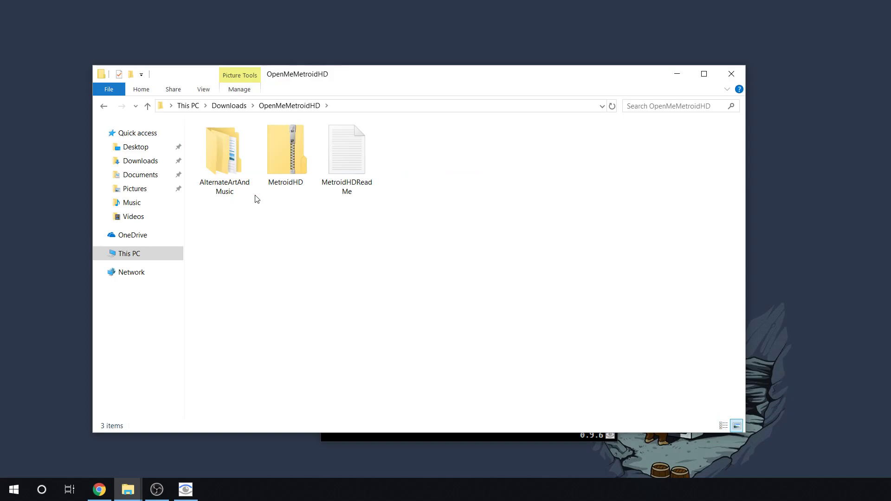
pyautogui.click(337, 196)
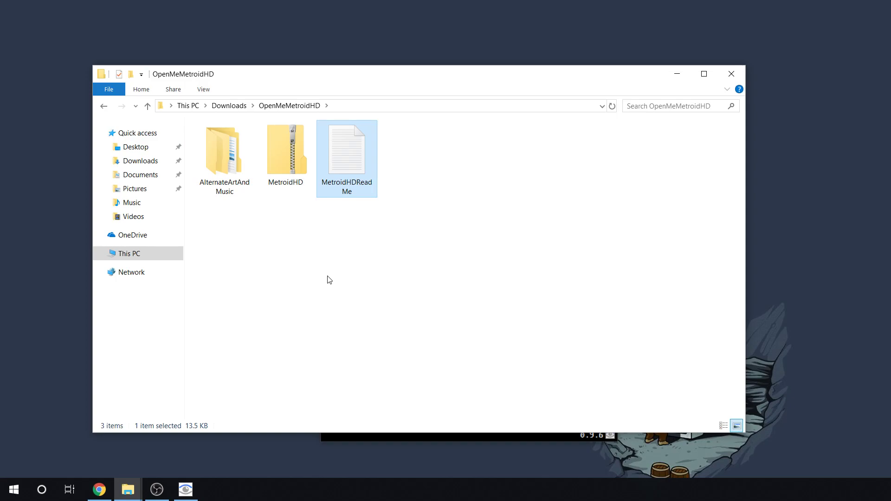
pyautogui.click(288, 150)
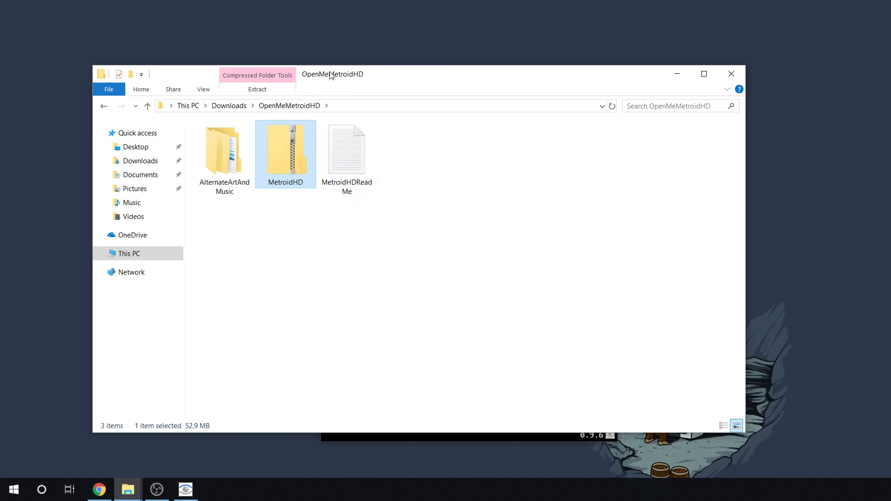
pyautogui.moveTo(331, 75); pyautogui.dragTo(460, 183)
pyautogui.click(466, 140)
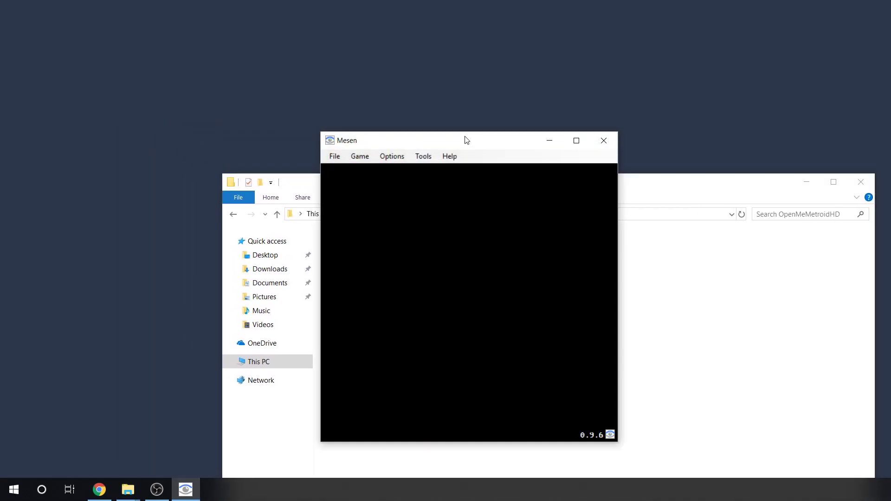
# - Open MetroidHD.nes from the Downloads folder through Mesen's File menu
pyautogui.click(339, 159)
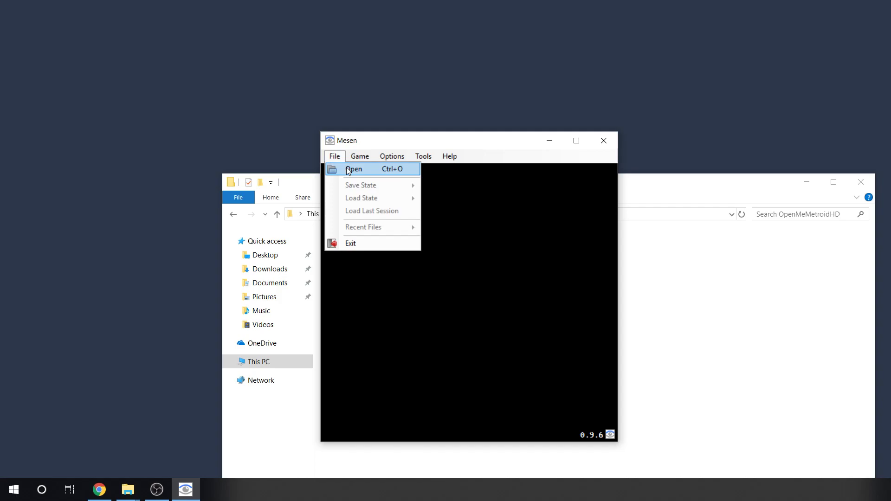
pyautogui.click(348, 170)
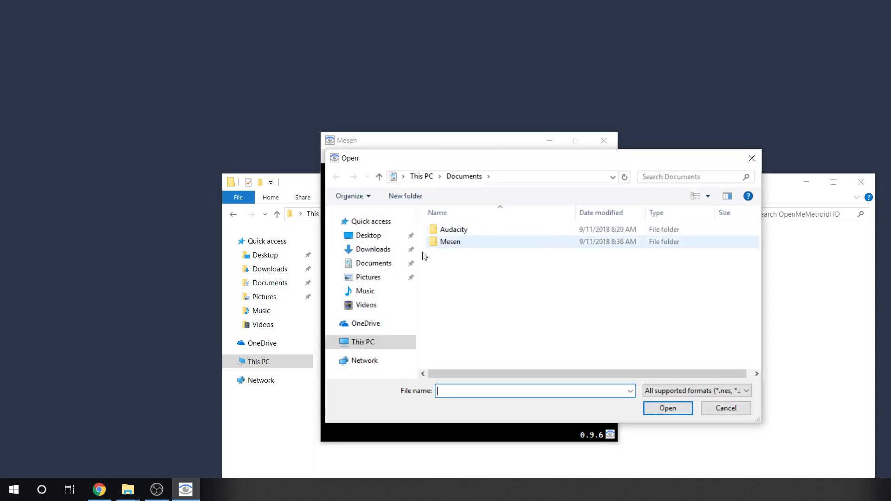
pyautogui.click(384, 251)
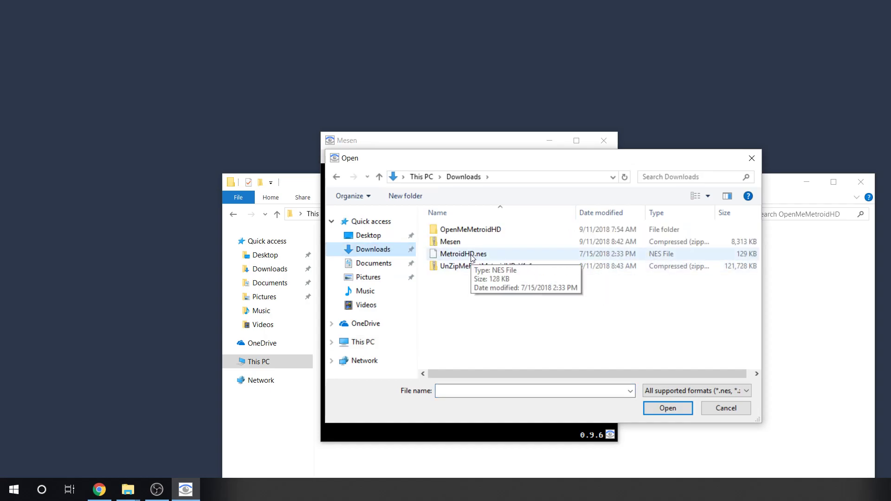
pyautogui.doubleClick(471, 256)
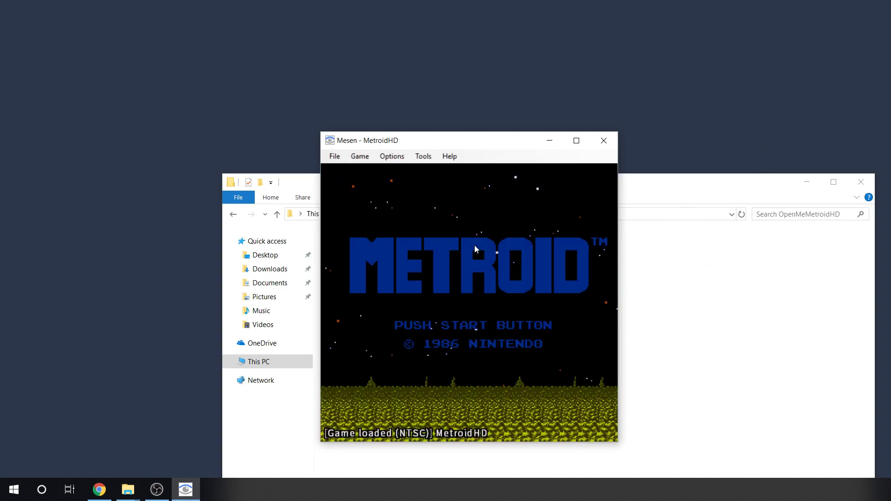
# - Install the MetroidHD zip from OpenMeMetroidHD as an HD pack and reset the game
pyautogui.click(423, 160)
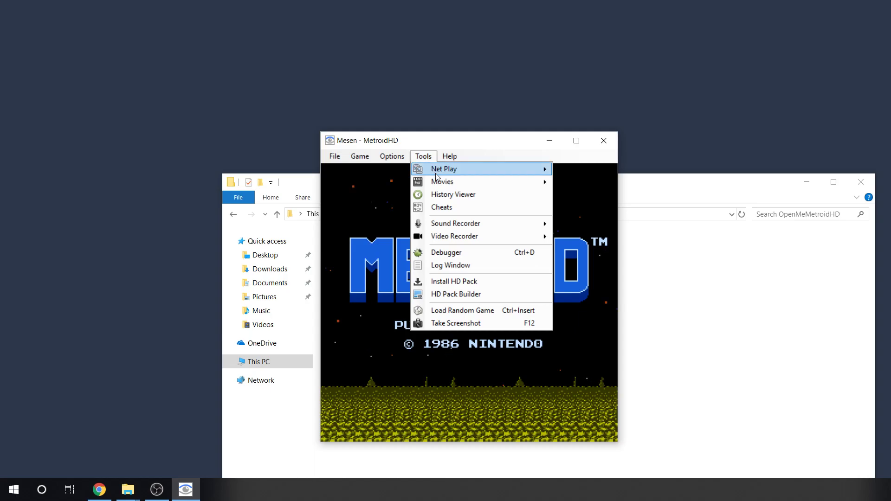
pyautogui.click(470, 282)
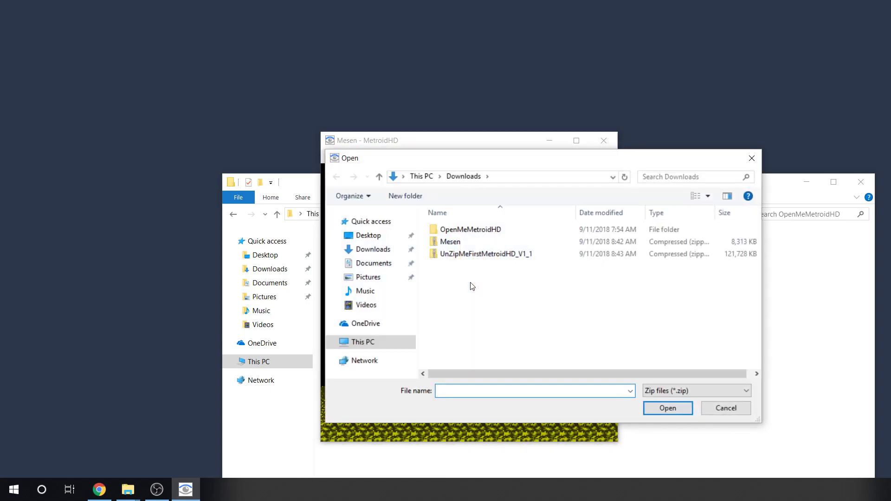
pyautogui.doubleClick(488, 228)
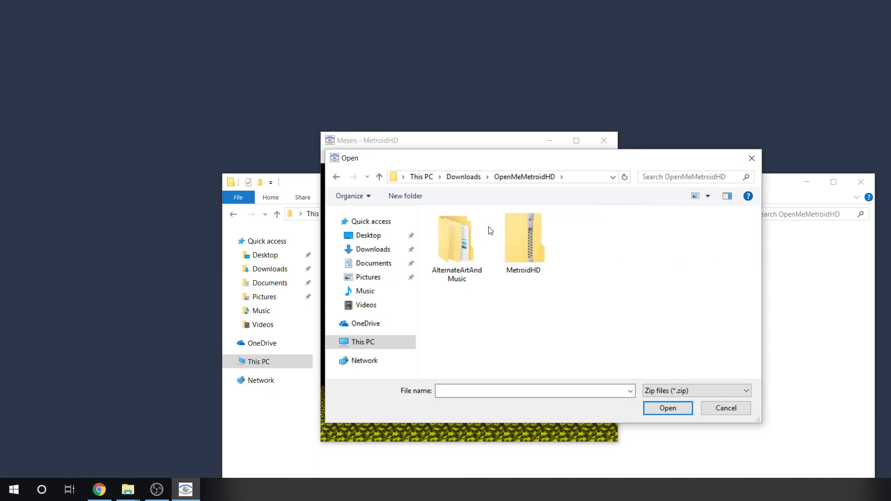
pyautogui.doubleClick(535, 249)
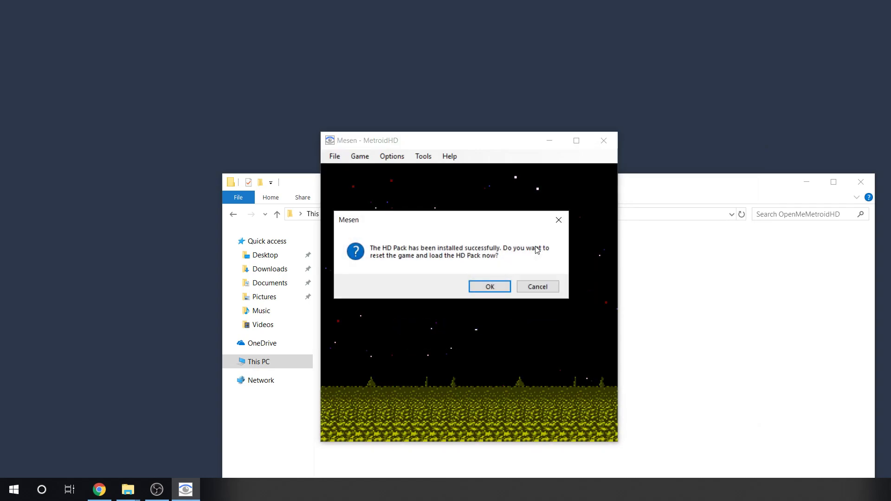
pyautogui.click(491, 287)
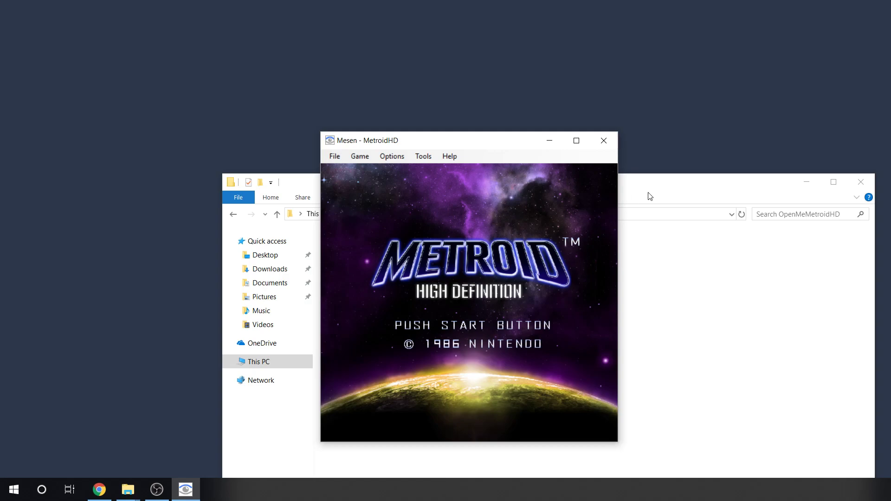
# - Close the emulator, return to Downloads, and download igorware-hasher-x64.rar (64-bit) from the IgorWare Hasher page in Chrome
pyautogui.click(607, 140)
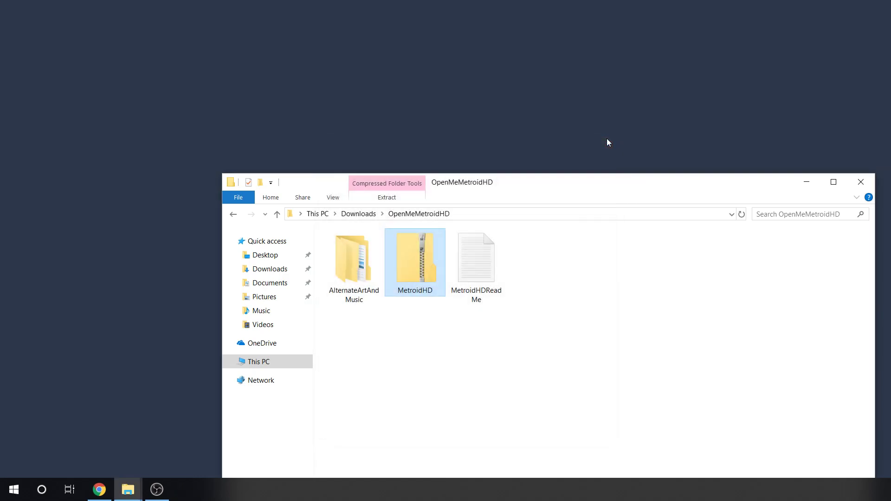
pyautogui.click(233, 217)
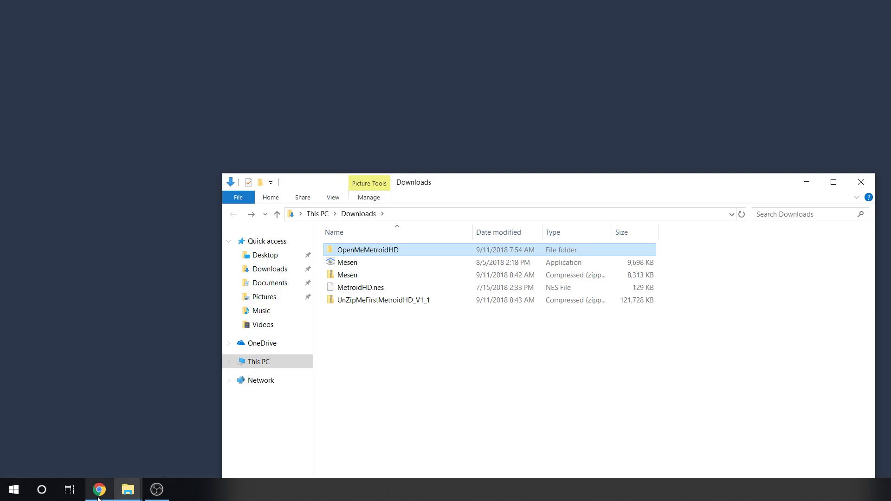
pyautogui.click(98, 489)
pyautogui.click(519, 11)
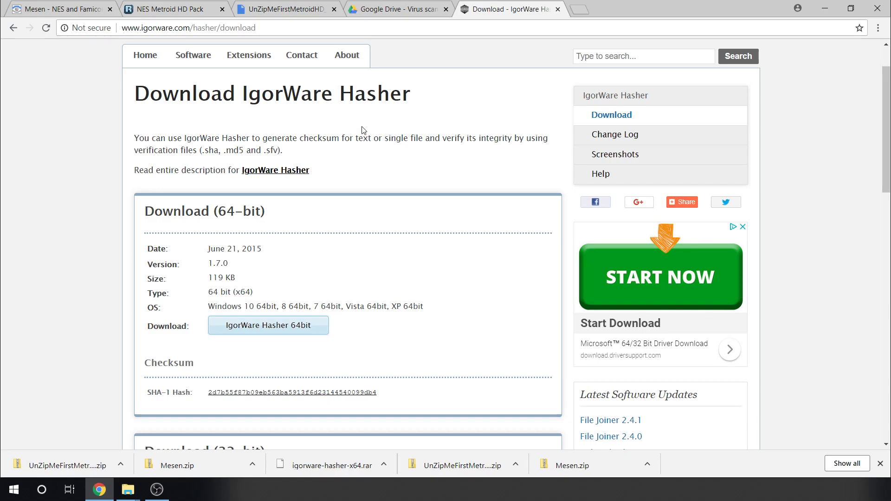
pyautogui.click(268, 328)
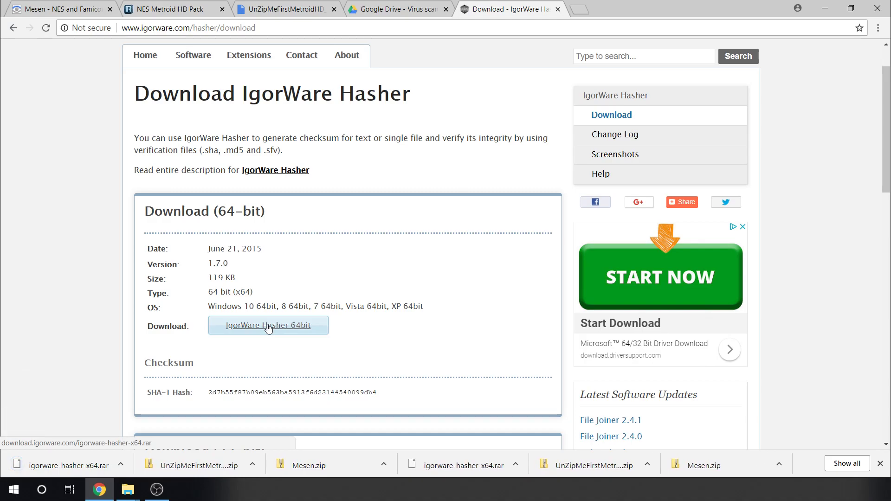
# - Extract igorware-hasher-x64.rar into Downloads with 7-Zip Extract Here, then launch hasher
pyautogui.click(822, 9)
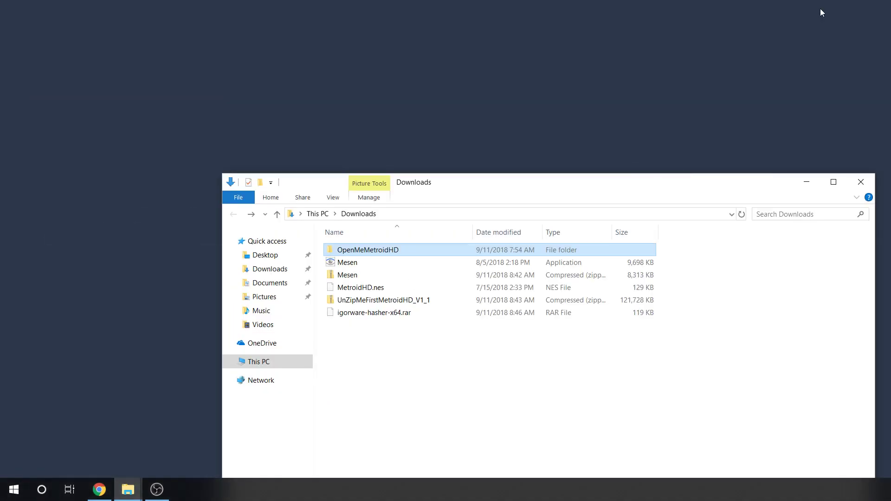
pyautogui.click(379, 315)
pyautogui.rightClick(380, 315)
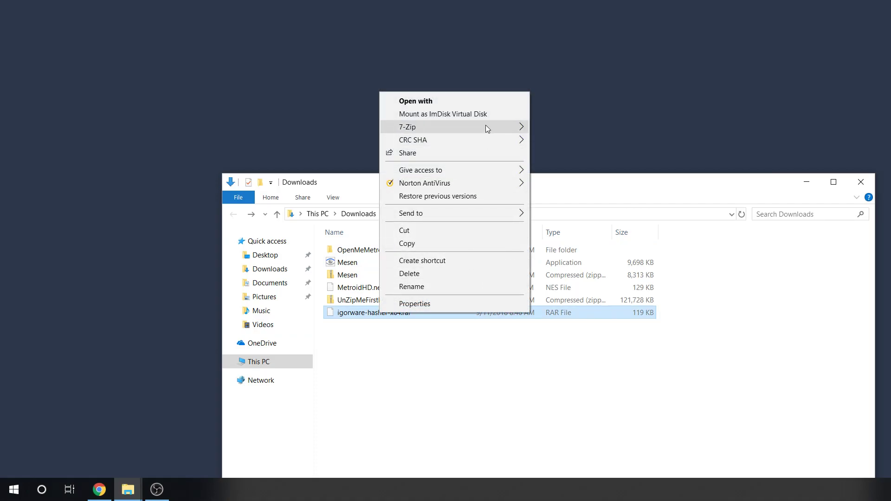
pyautogui.moveTo(485, 128)
pyautogui.click(585, 167)
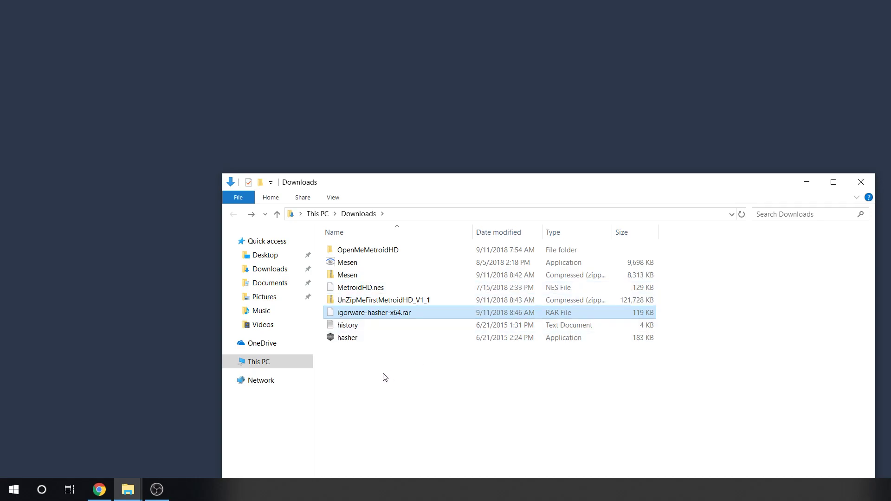
pyautogui.doubleClick(366, 340)
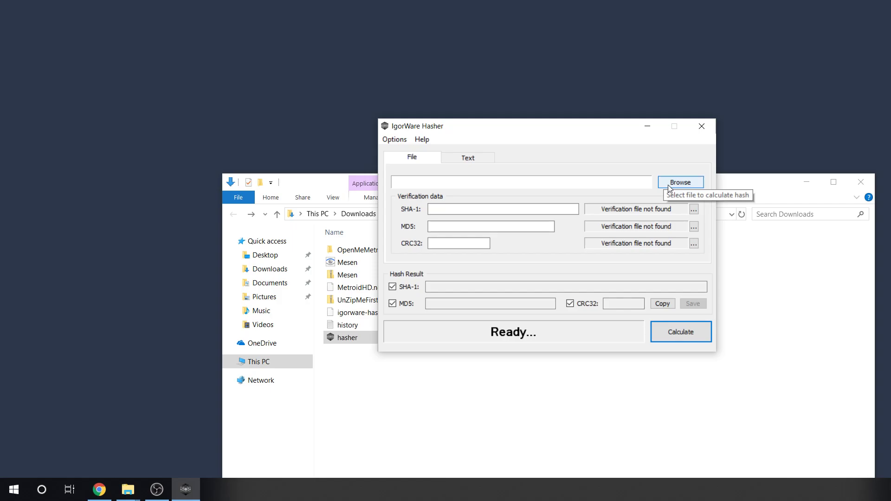
# - Load Downloads\MetroidHD.nes as the file to hash and centre the Hasher window
pyautogui.click(647, 125)
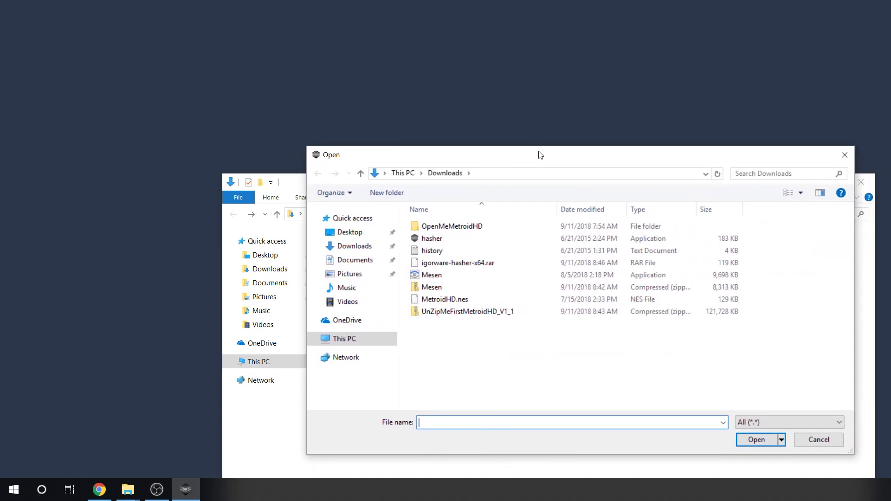
pyautogui.doubleClick(455, 302)
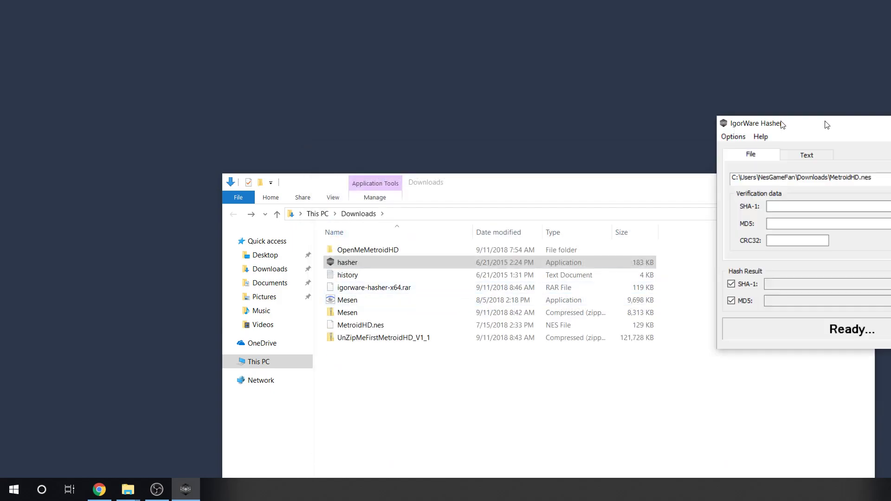
pyautogui.moveTo(825, 124); pyautogui.dragTo(465, 124)
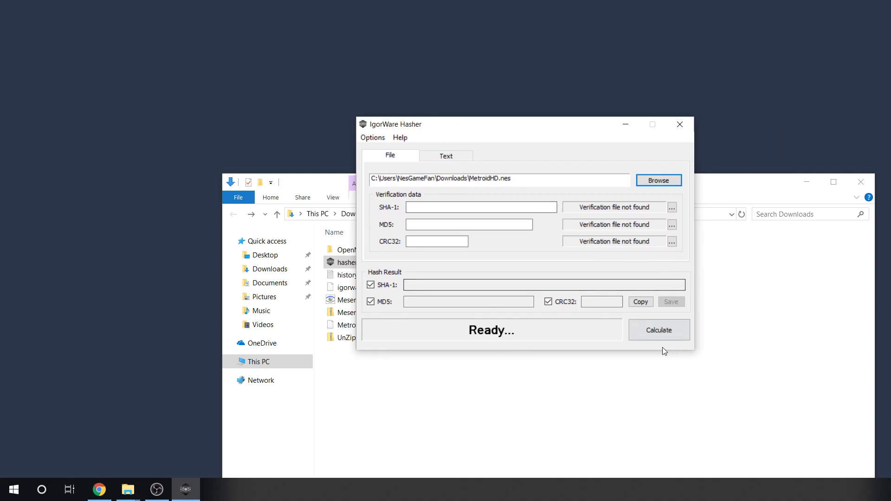
# - Calculate the hashes of MetroidHD.nes and select the SHA-1 value ecf39ec5a33e6a6f832f03e8ffc61c5d53f4f90b
pyautogui.click(656, 334)
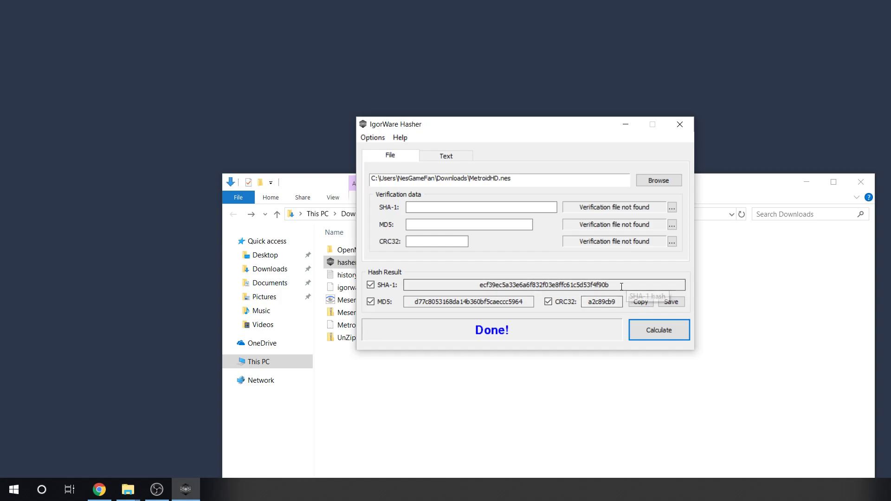
pyautogui.moveTo(620, 286); pyautogui.dragTo(470, 285)
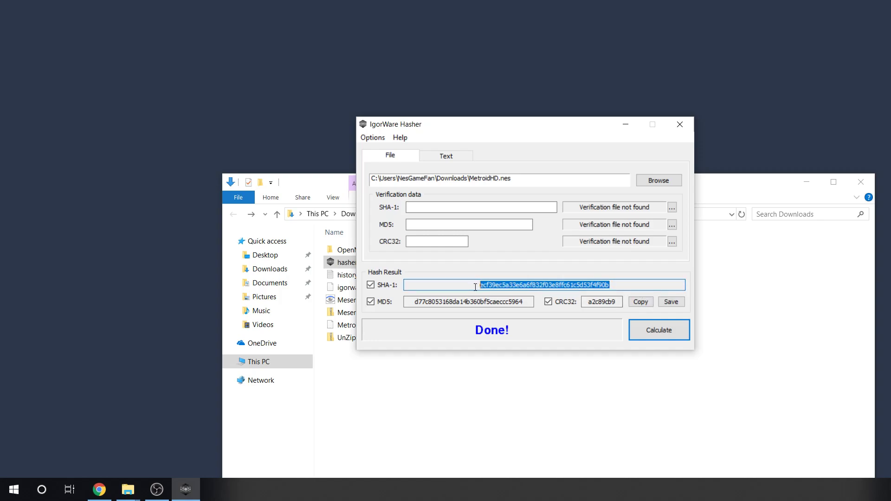